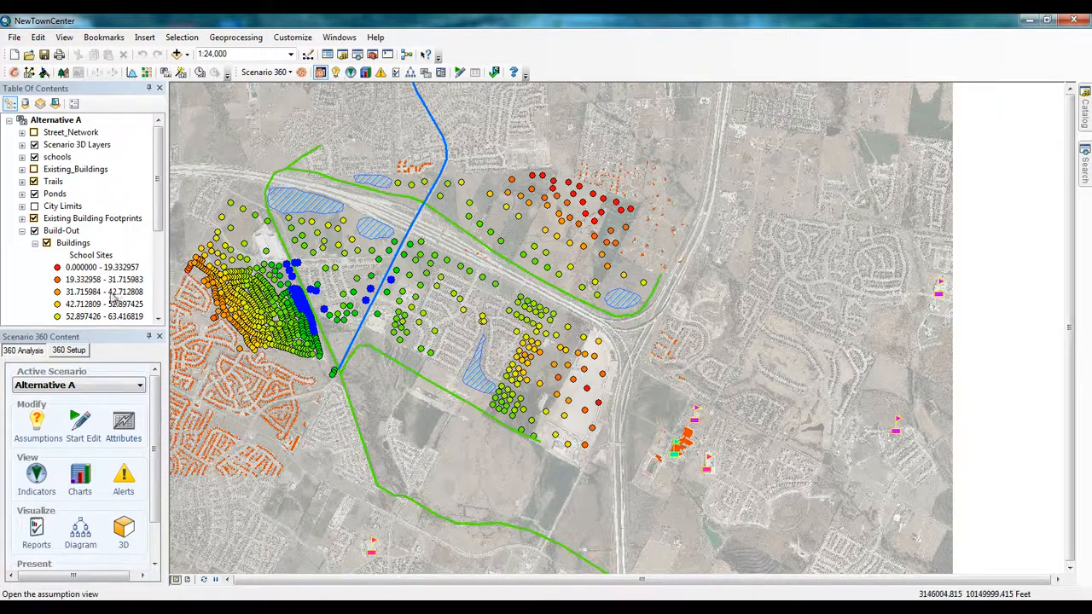
- In the Assumptions window, set Valid Range Assumption to 49, Choice Assumption to B and Yes-No Assumption to No
click(35, 435)
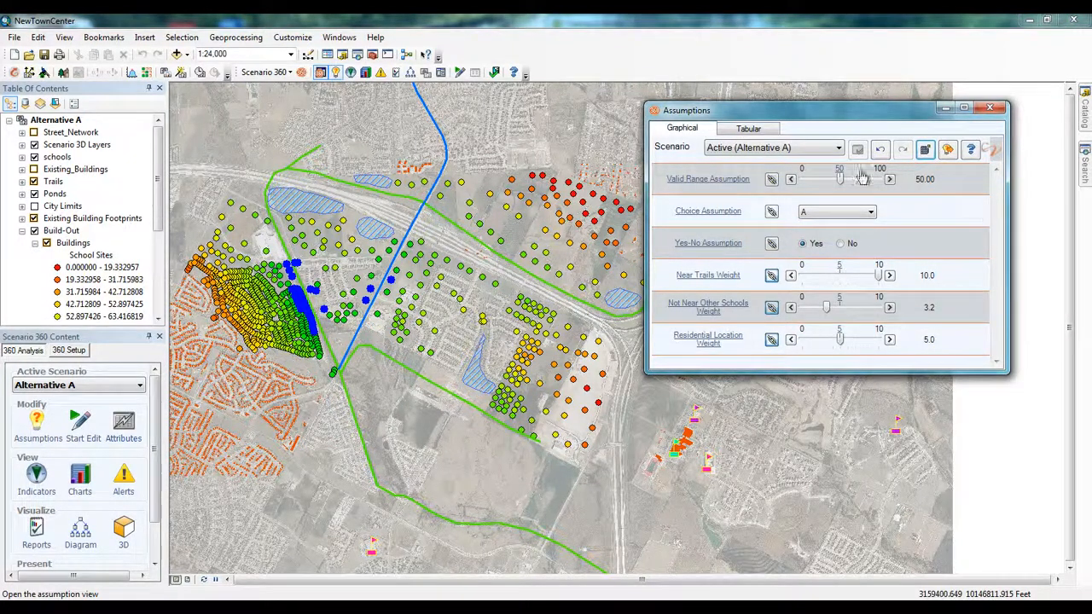
mouse_move(842, 185)
mouse_down()
mouse_move(859, 184)
mouse_move(839, 183)
mouse_up()
click(829, 214)
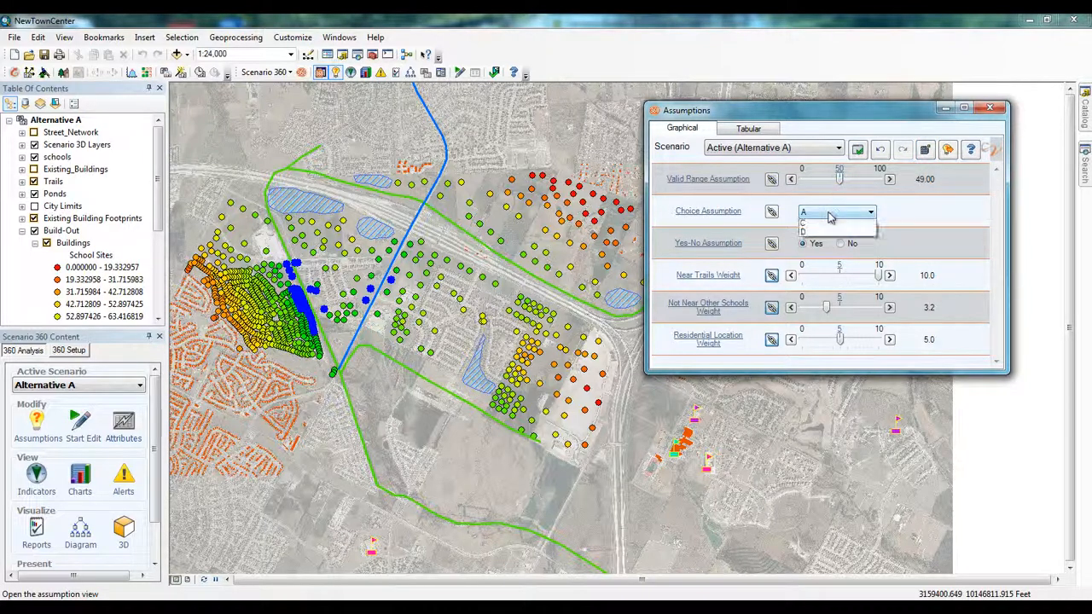
click(831, 234)
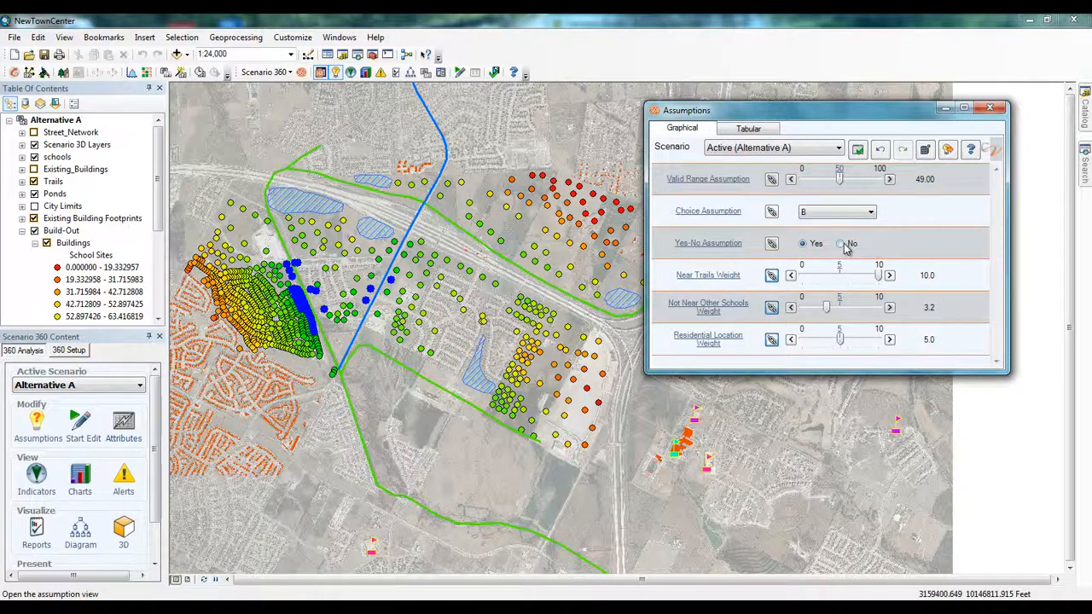
click(843, 245)
- View the details of the Near Trails Weight assumption, and check the scenario choices while keeping Active (Alternative A)
click(724, 278)
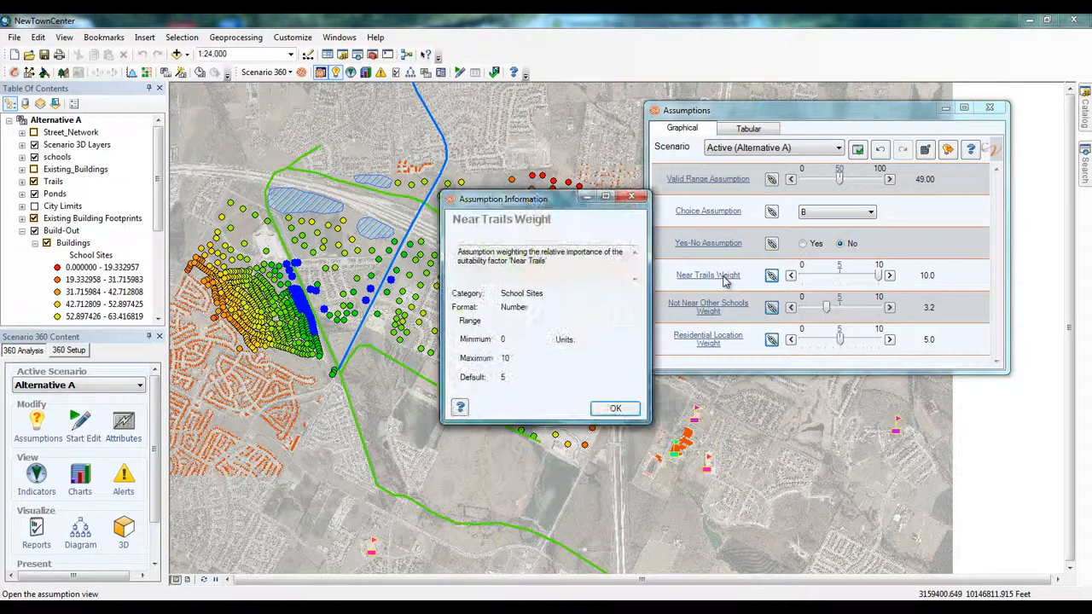
click(615, 408)
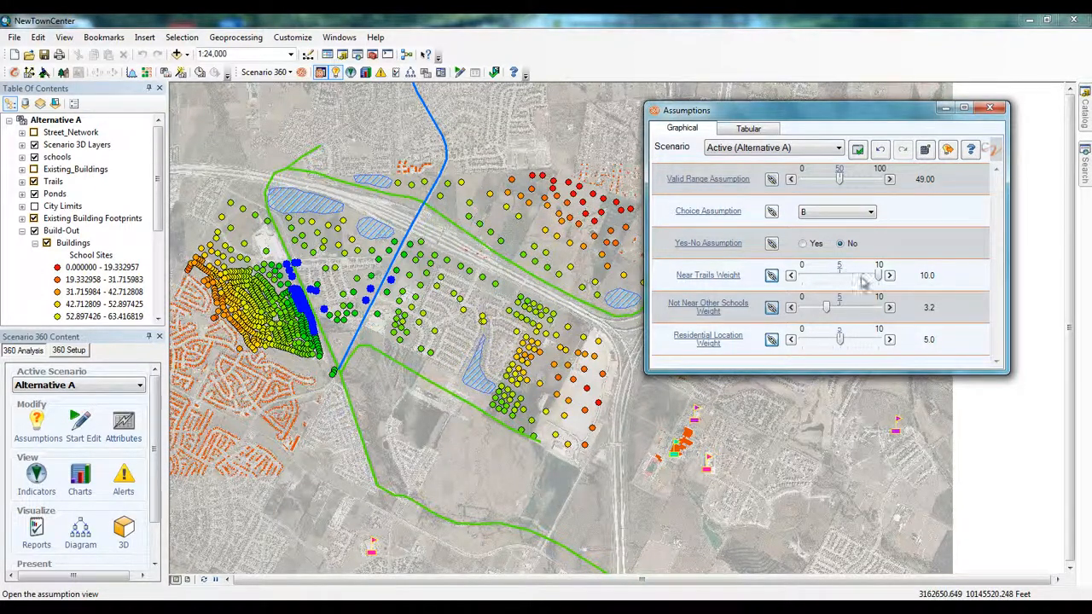
click(838, 150)
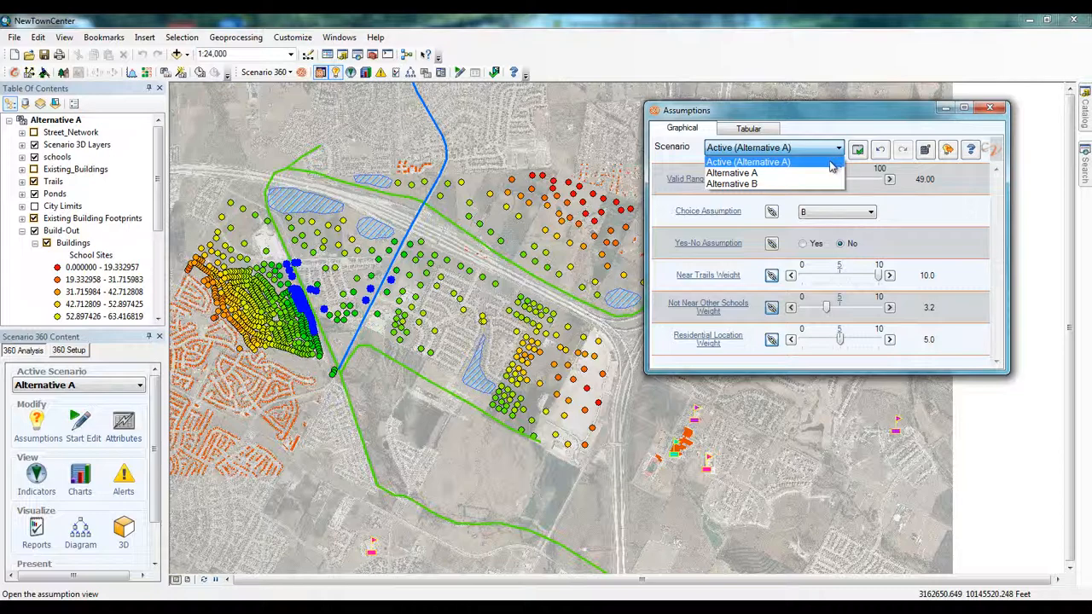
click(832, 165)
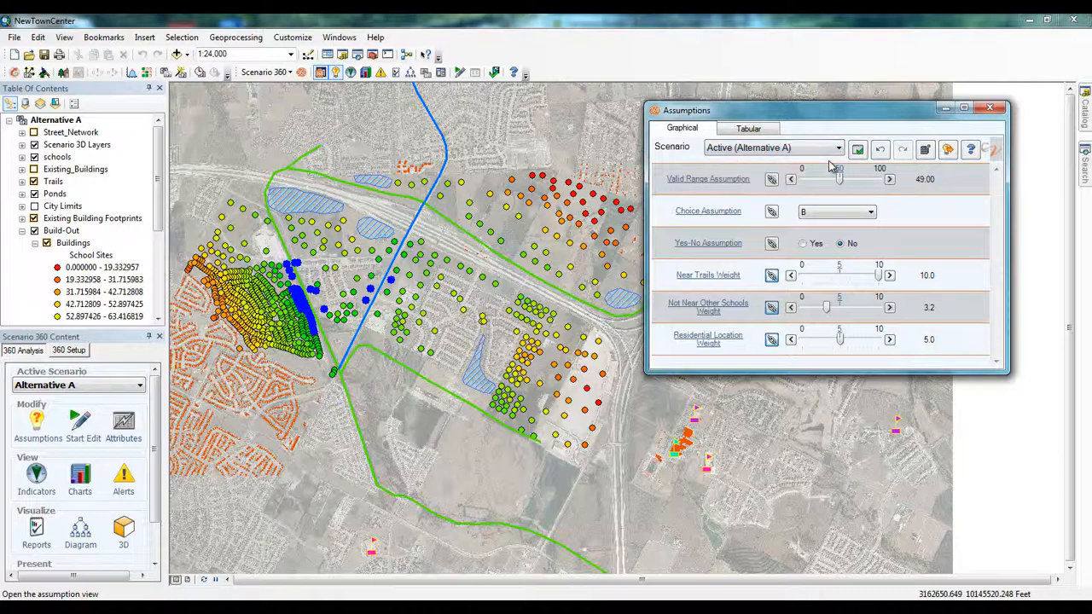
- Toggle the all-scenarios link of Near Trails Weight off and on, and nudge its value to 9.9 and back to 10.0
click(772, 275)
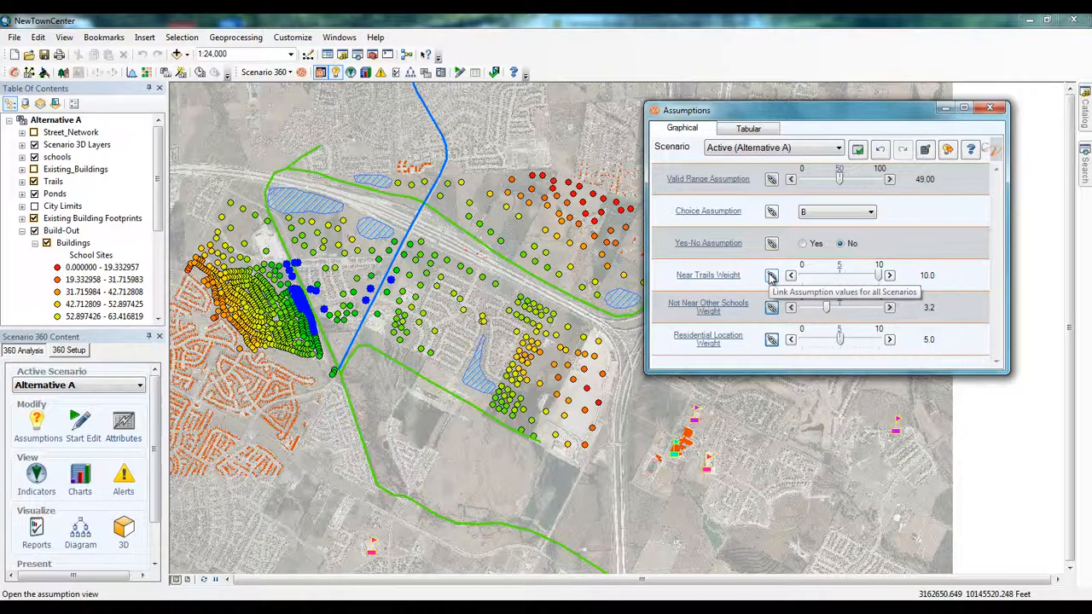
click(771, 275)
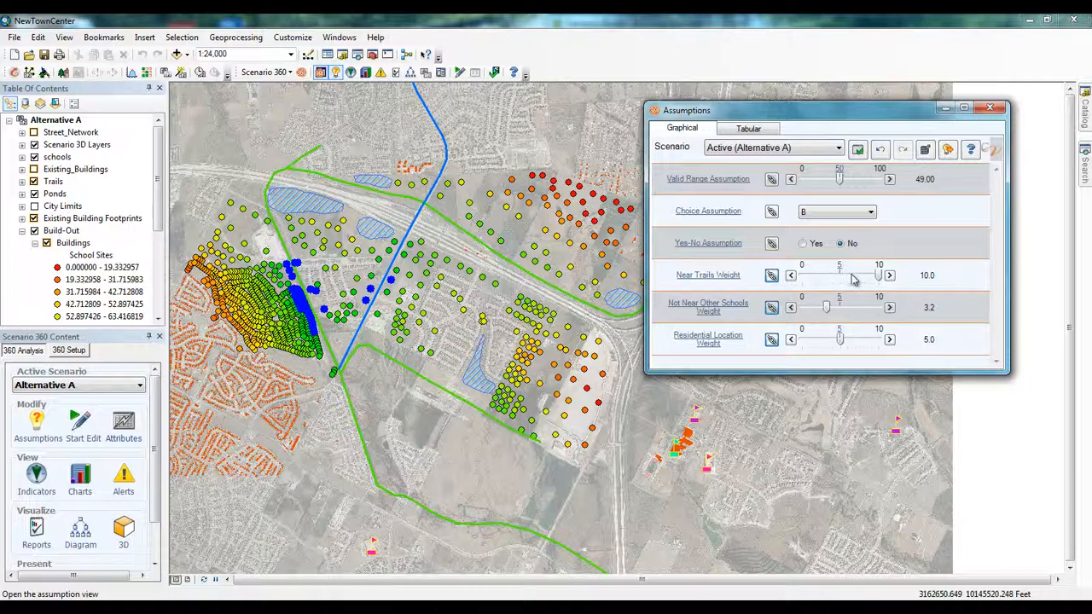
mouse_move(881, 276)
mouse_down()
mouse_move(862, 275)
mouse_move(884, 275)
mouse_up()
click(791, 276)
click(792, 275)
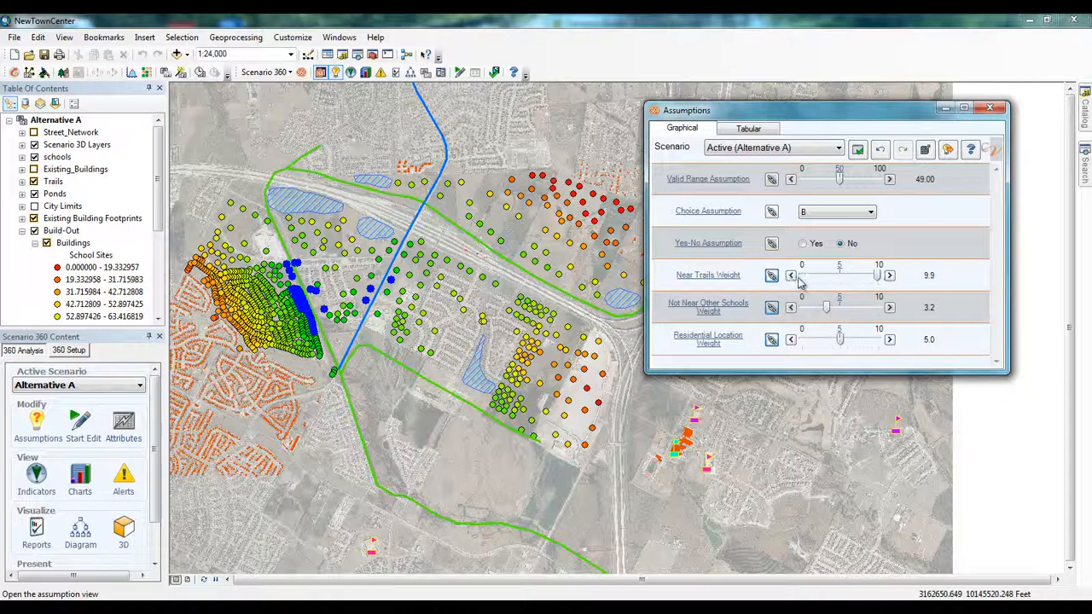
click(889, 279)
- Check the value options for Near Trails Weight, and undo the unapplied assumption changes
right_click(860, 278)
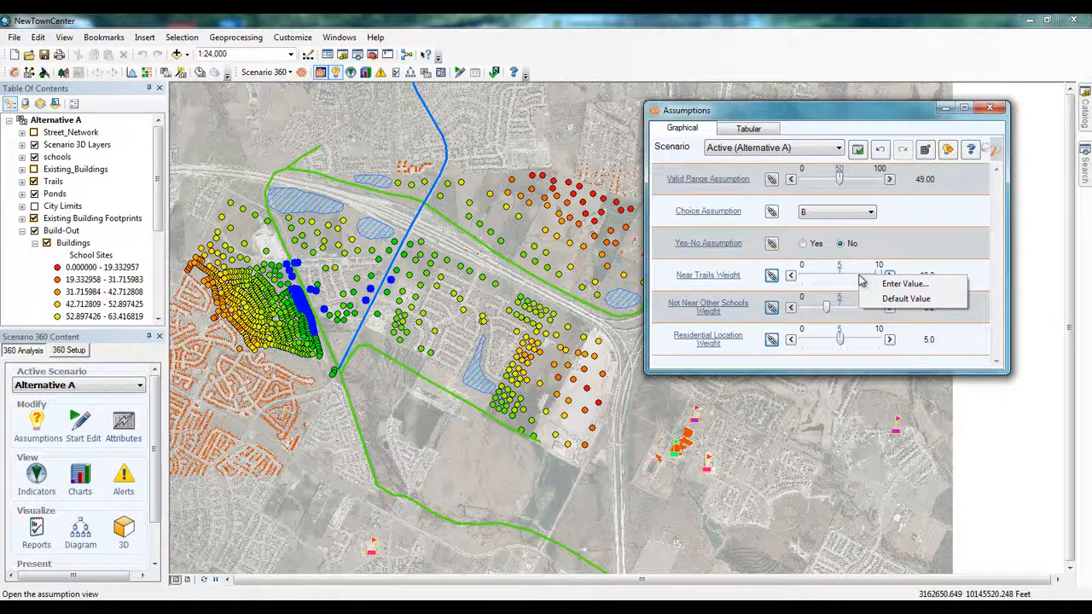
click(890, 279)
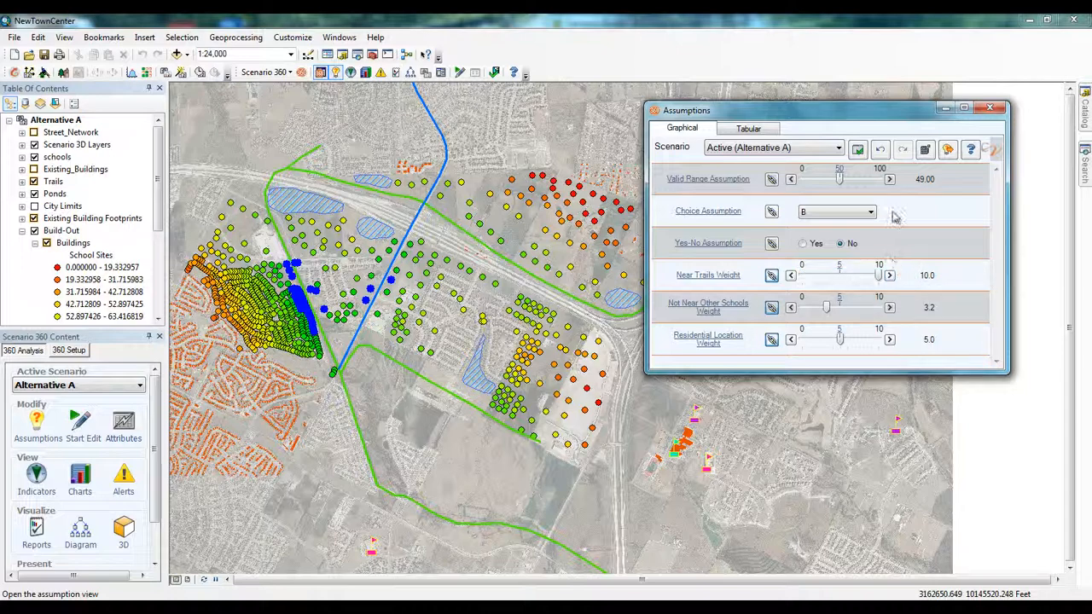
click(881, 151)
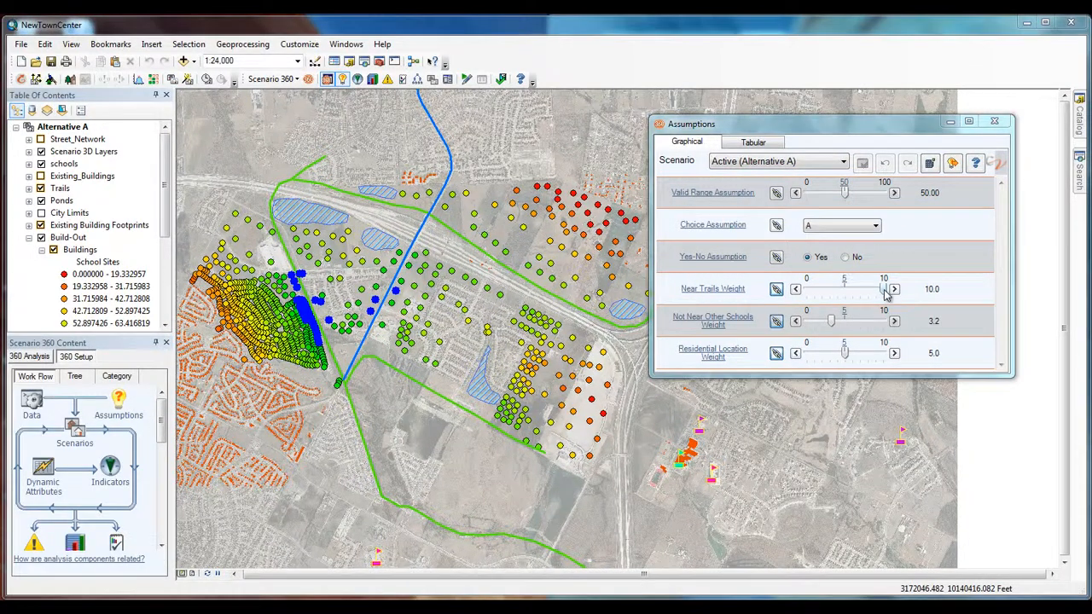
- Set Near Trails Weight to 4.6, Not Near Other Schools Weight to 6.8 and Residential Location Weight to 3.5, and apply the changes
drag(878, 275, 838, 275)
drag(831, 321, 837, 361)
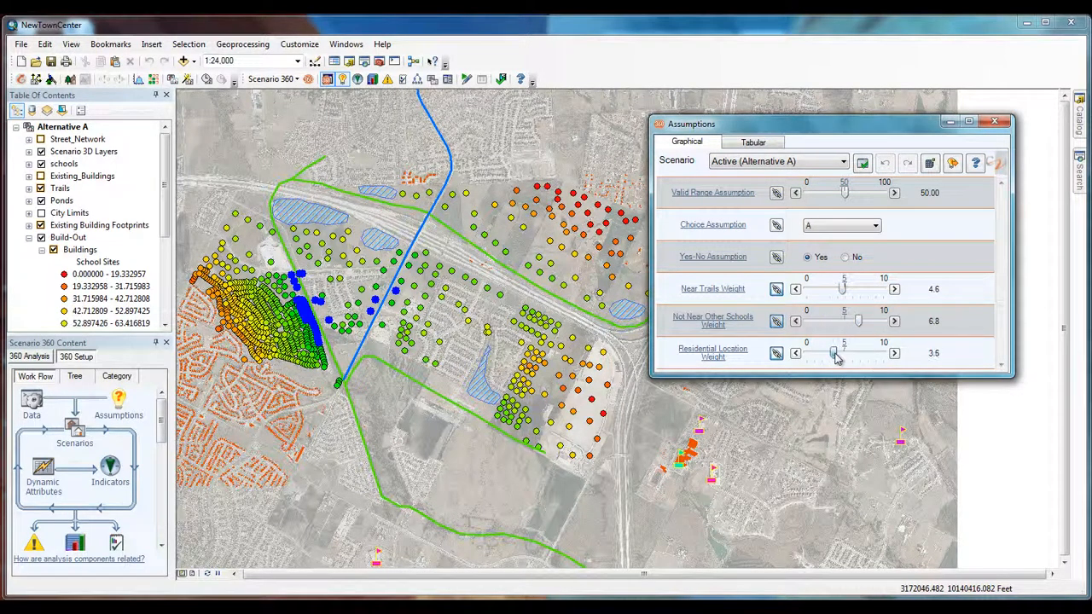
click(863, 163)
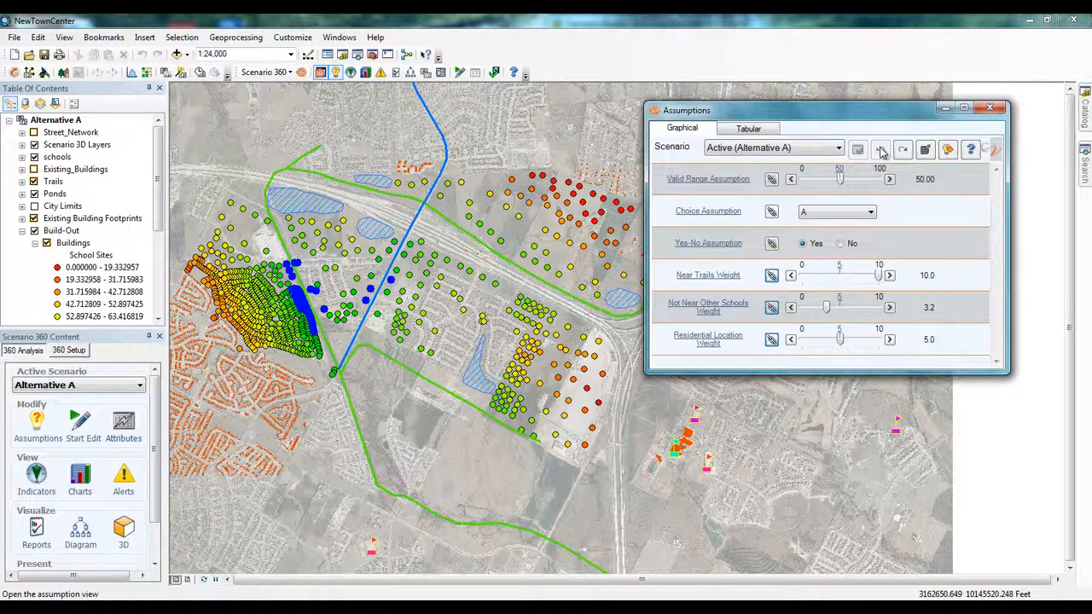
- In the tabular view of the assumptions, set Alternative A's Valid Range Assumption to 5
click(756, 132)
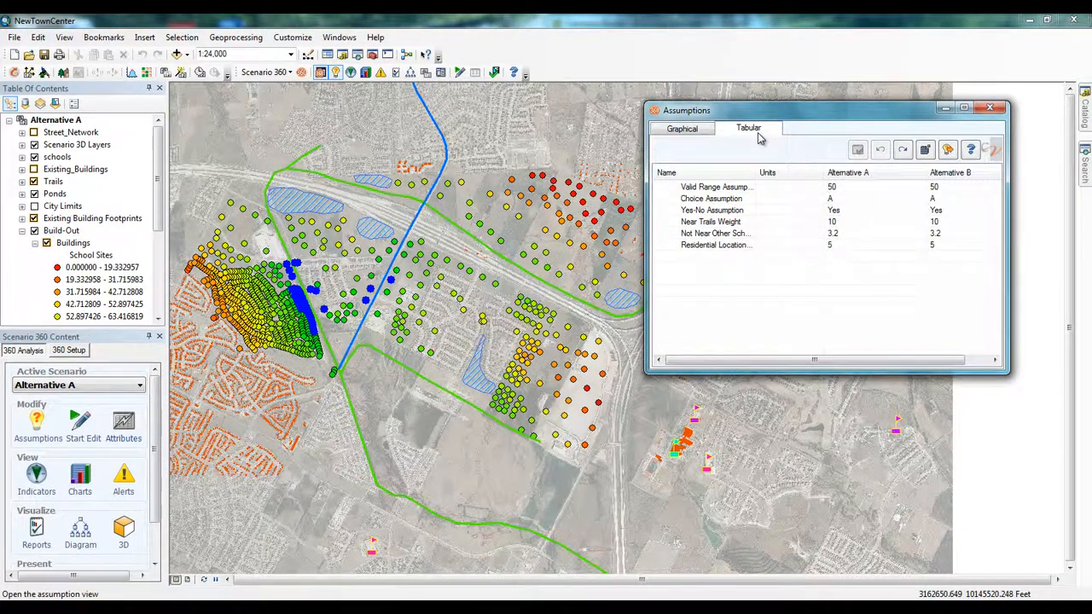
click(829, 186)
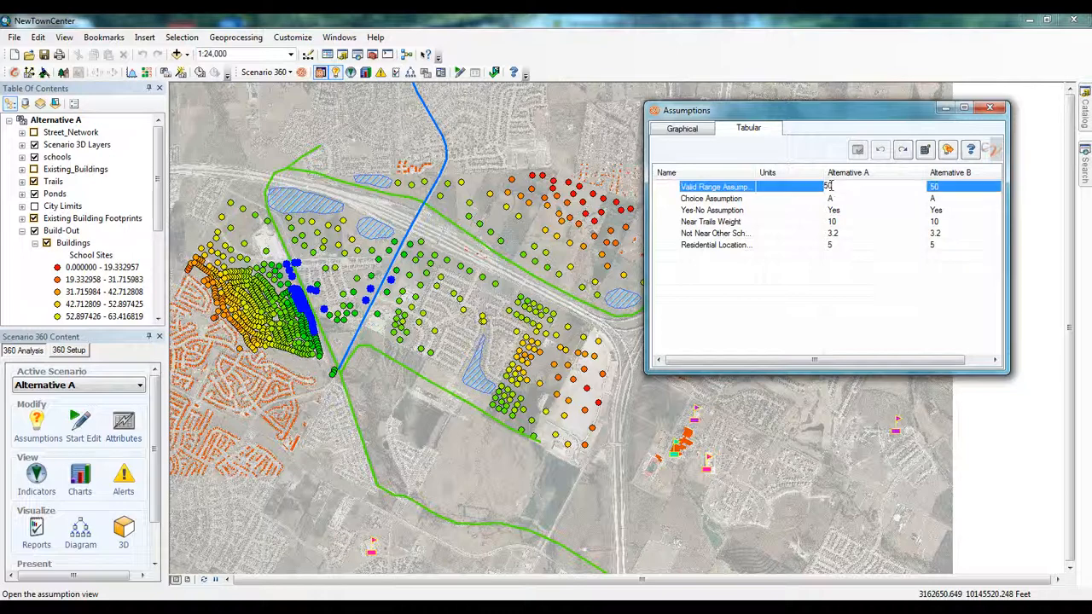
click(830, 186)
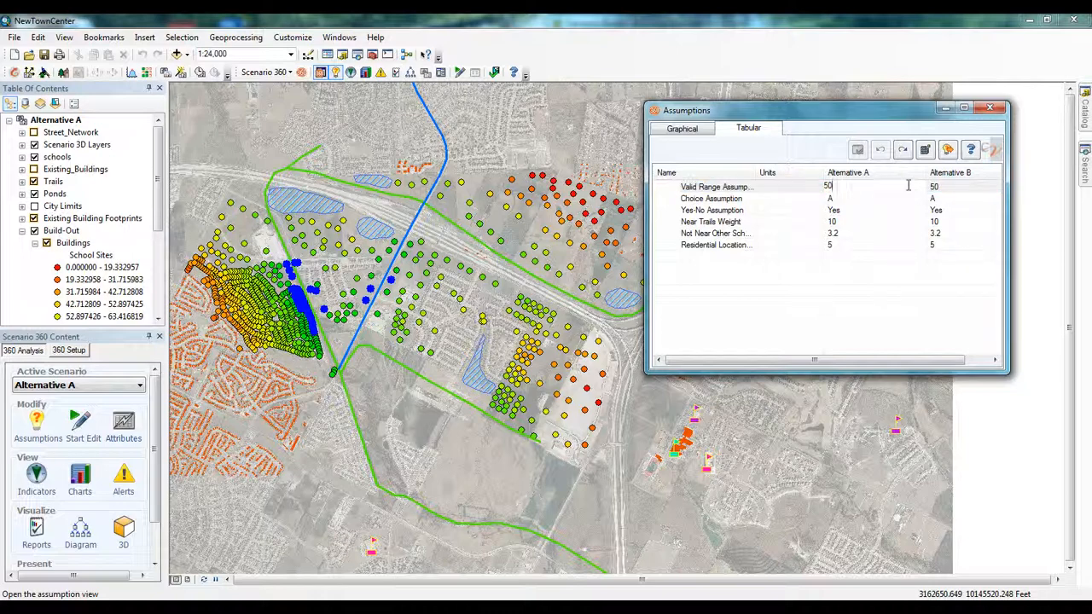
key(BackSpace)
- Add TimeScope Time to the displayed assumptions and move it up in the order
click(925, 151)
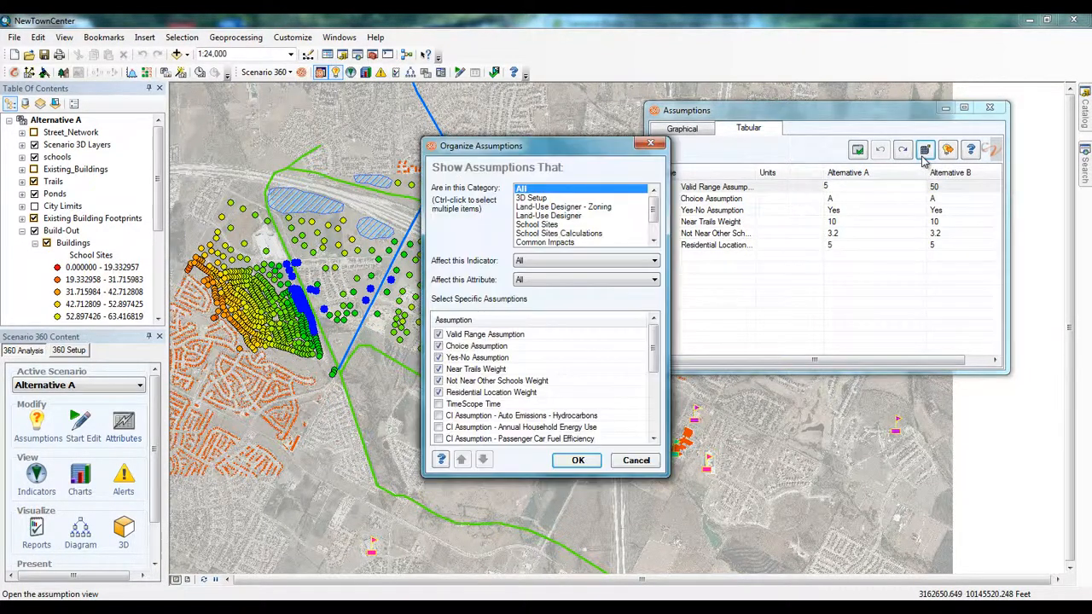
click(438, 404)
click(478, 404)
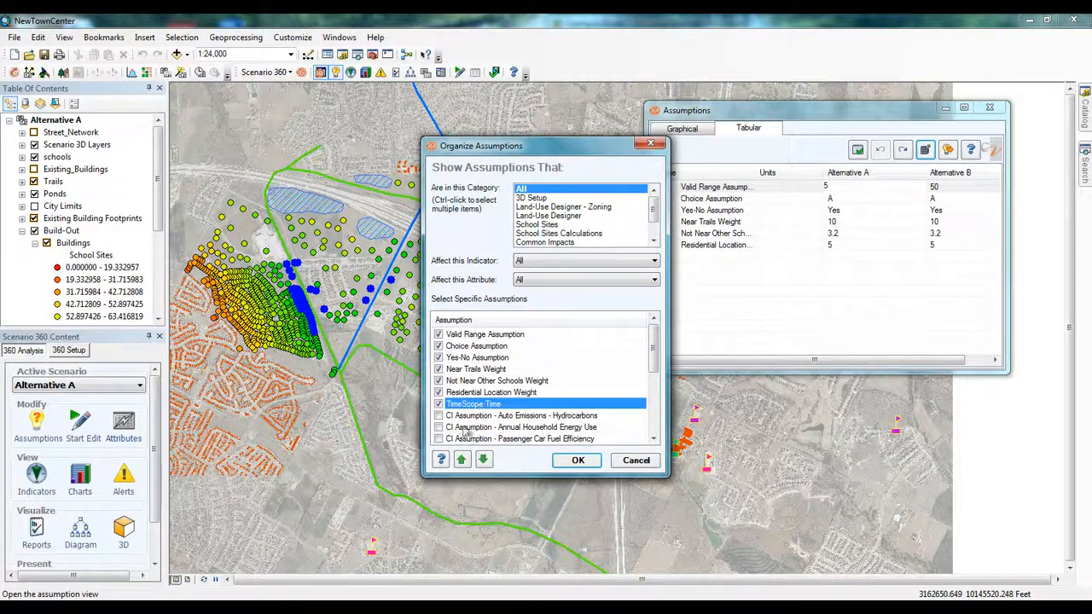
click(460, 460)
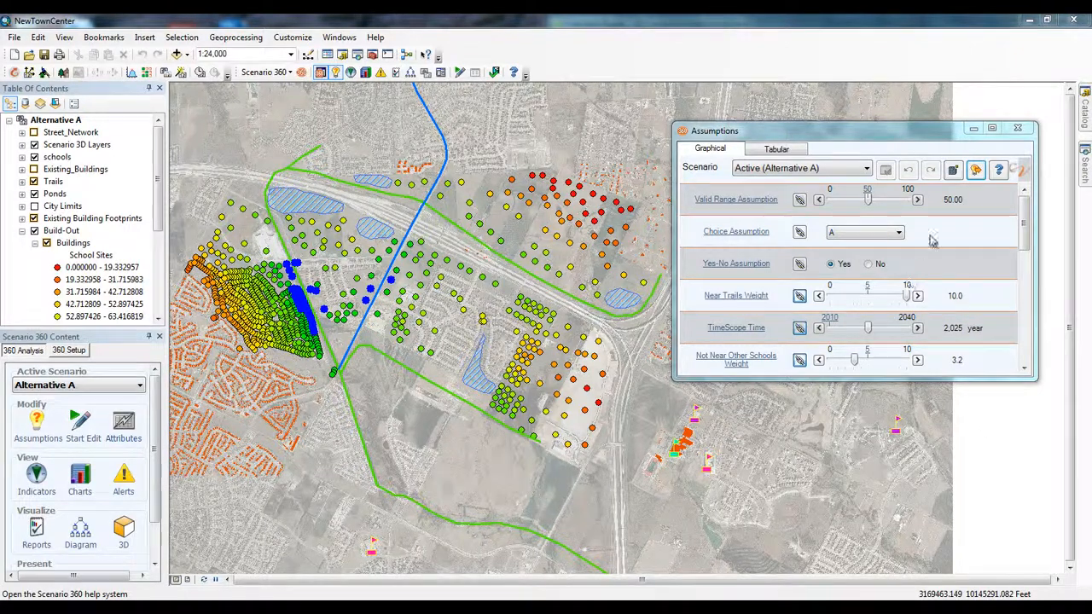
- Try to export the assumptions to the comma-delimited file Assumptions.csv in the NewTownCenter folder
click(978, 171)
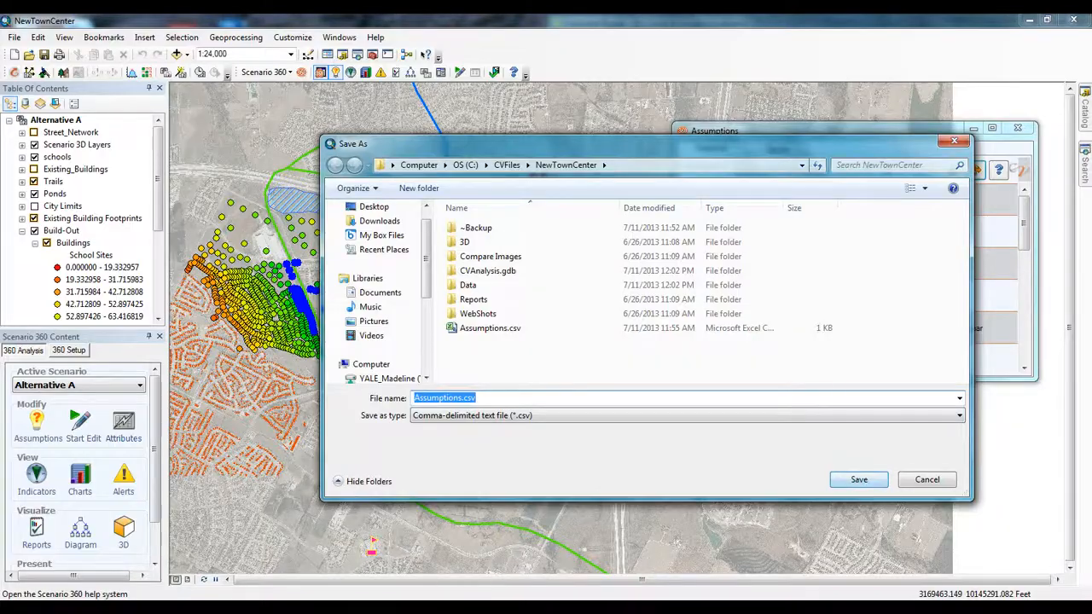
click(859, 480)
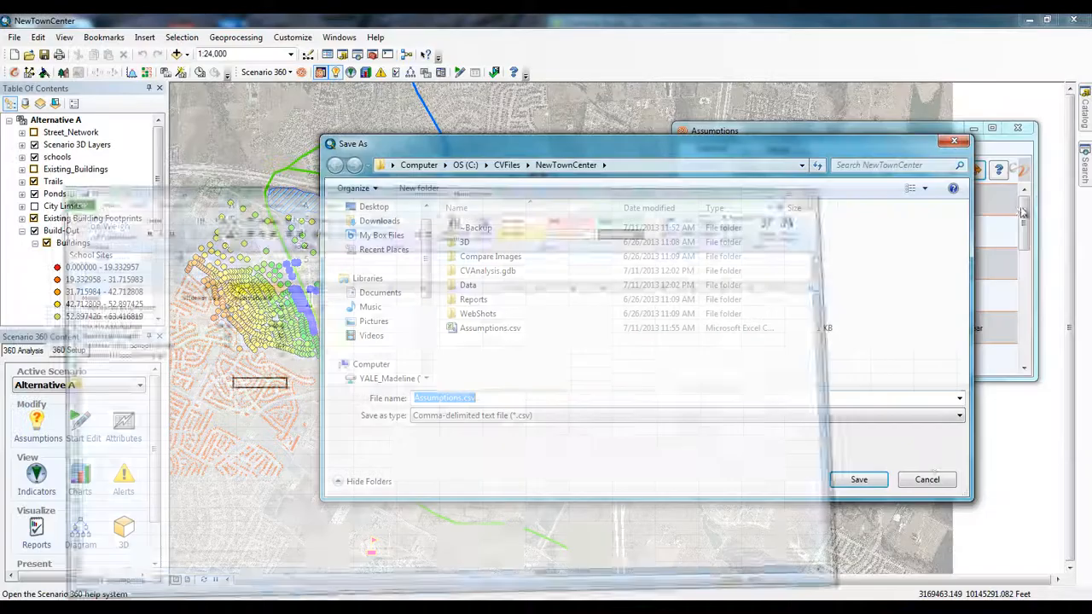
click(926, 479)
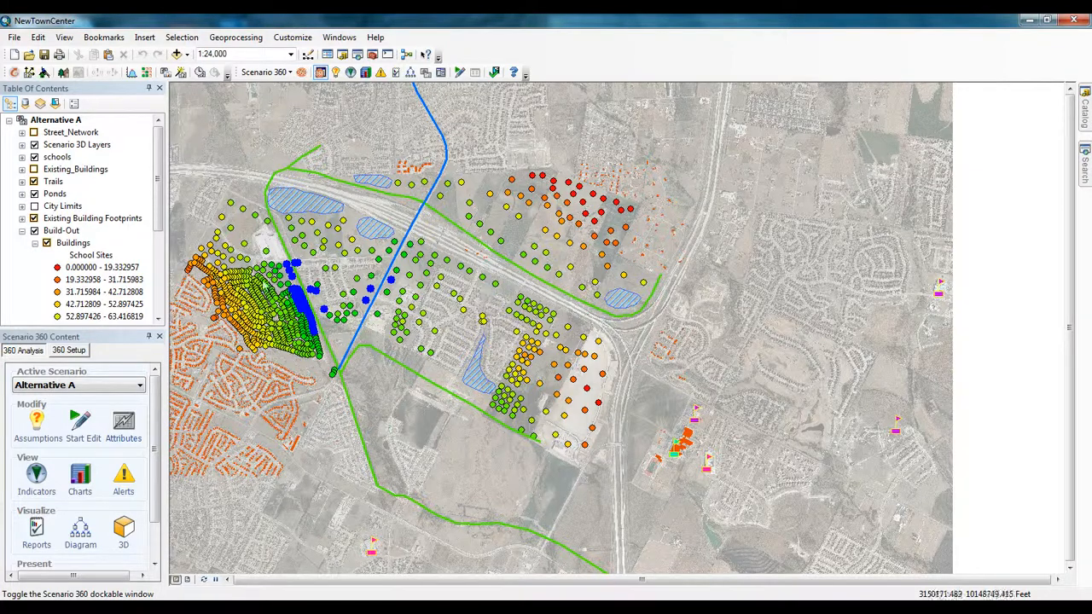
- From the 360 setup, examine the properties and valid values of the Auto Emissions - Hydrocarbons assumption
click(79, 350)
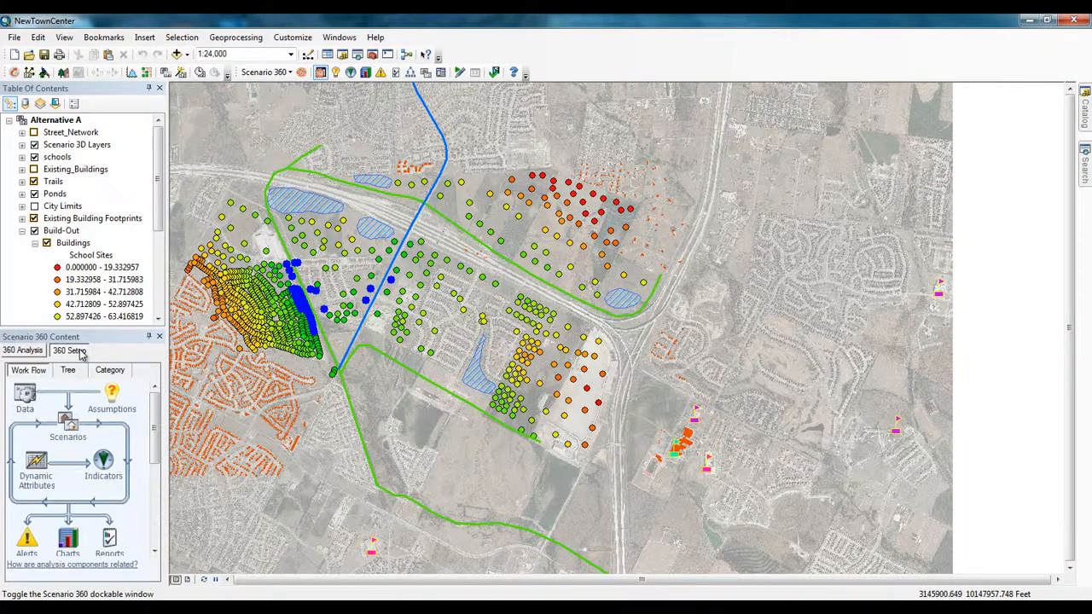
click(110, 397)
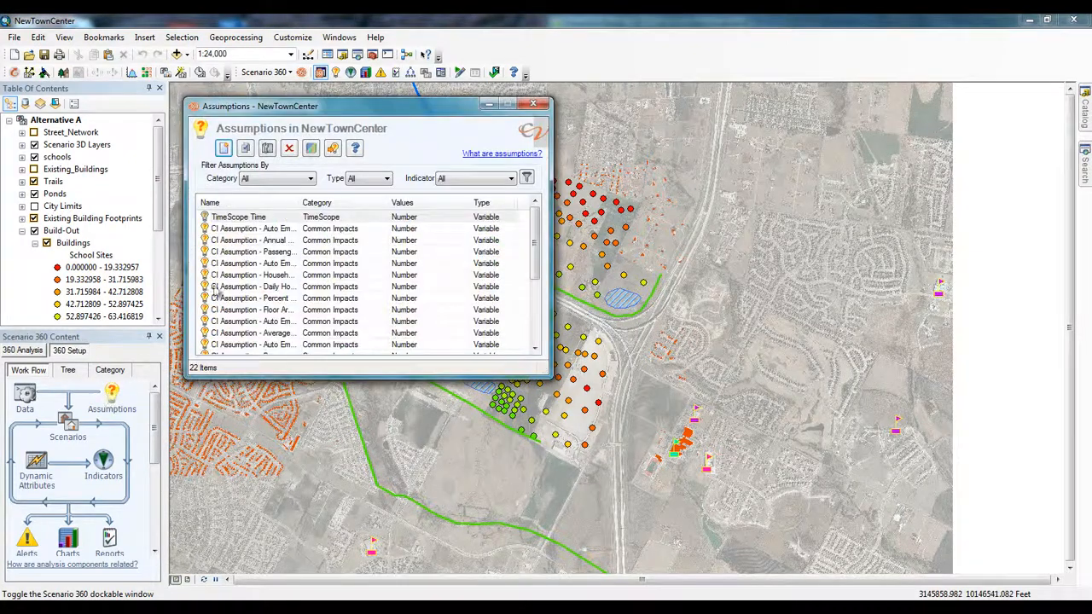
click(252, 230)
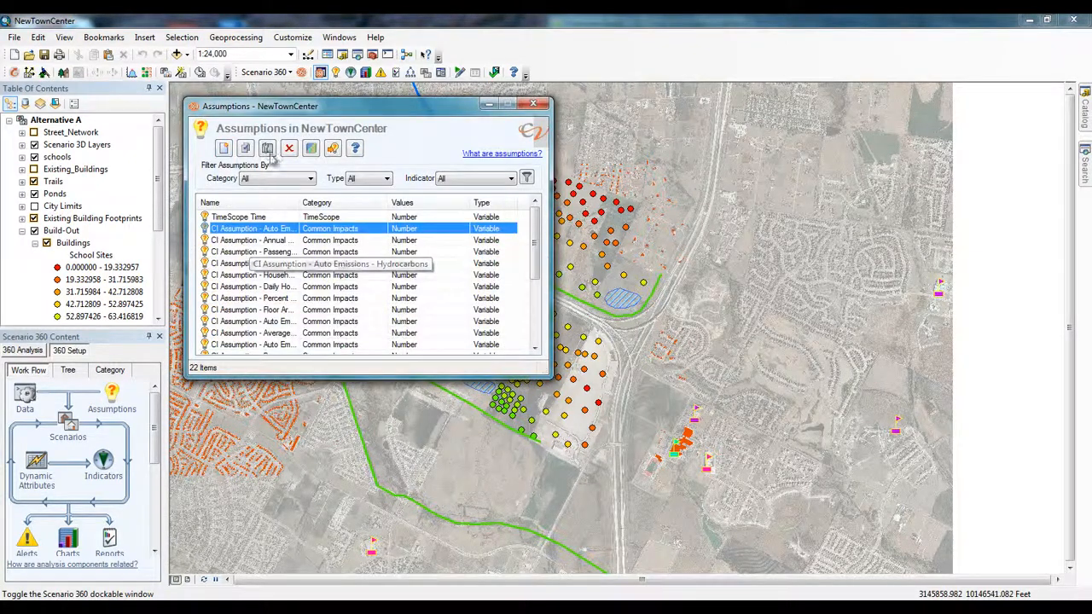
click(269, 151)
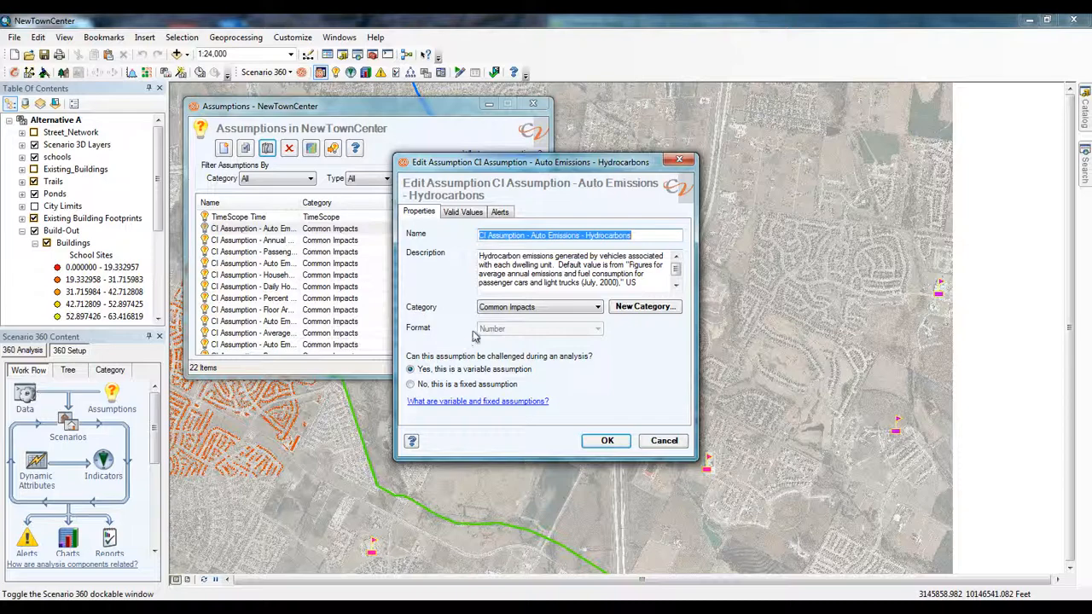
click(460, 214)
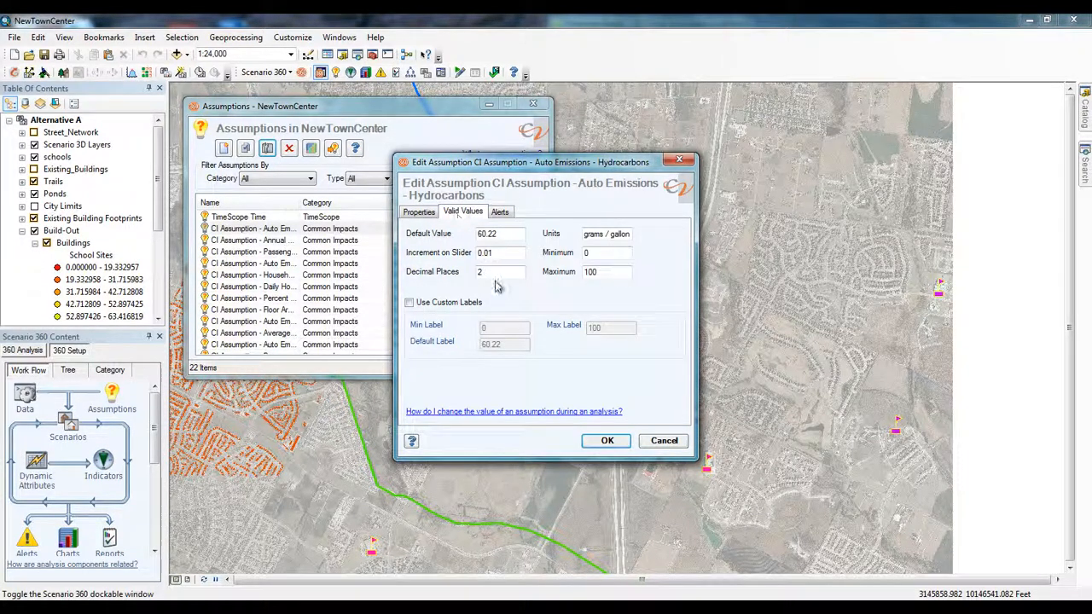
click(621, 445)
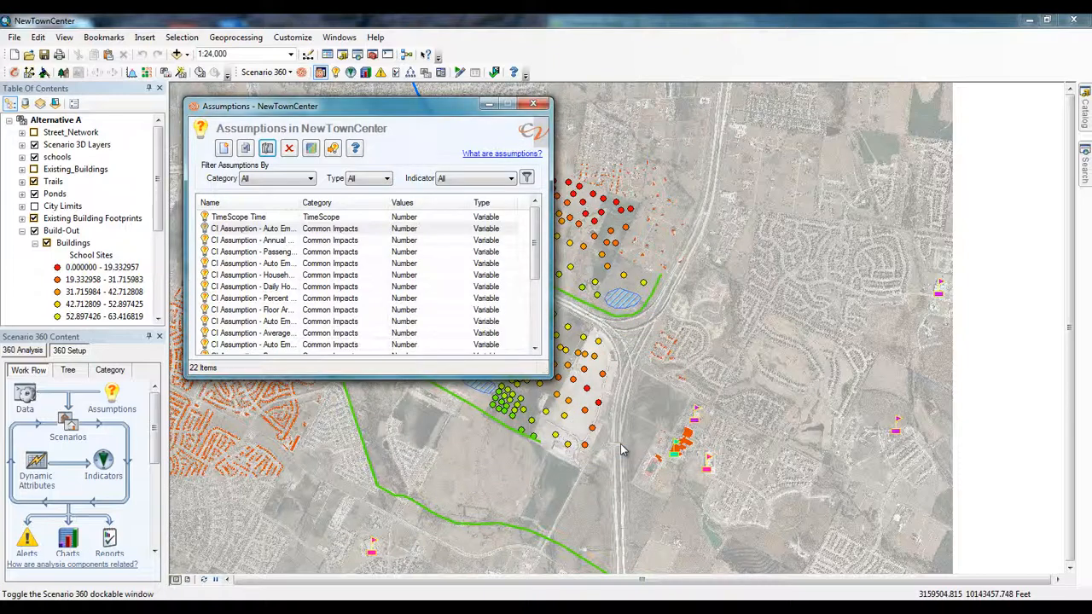
- Start a new assumption with the description "How to make a new assuption" and assign it to the General category
click(224, 150)
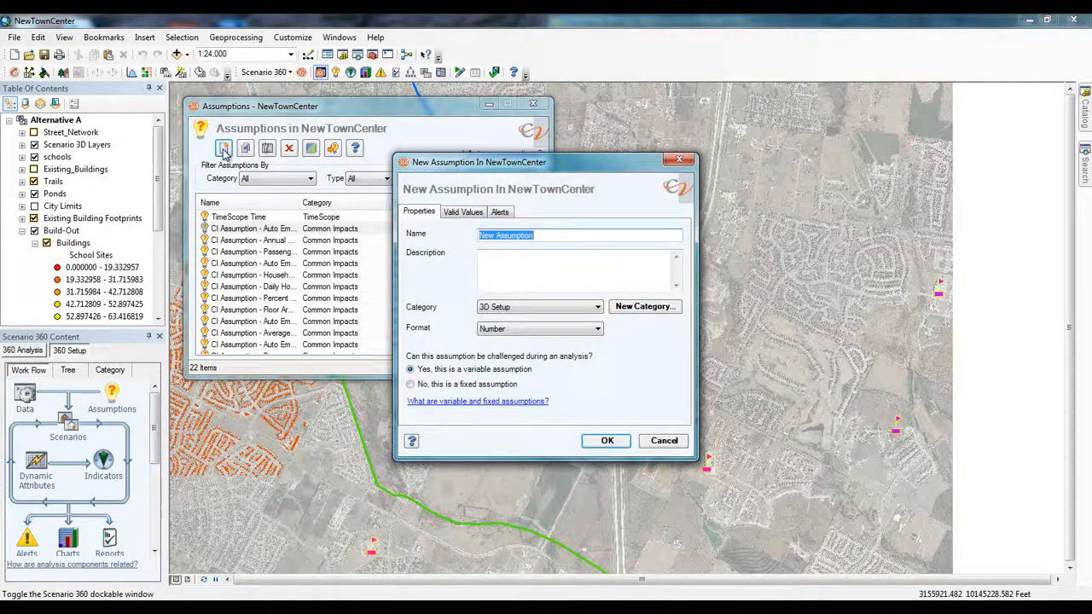
click(558, 238)
click(538, 255)
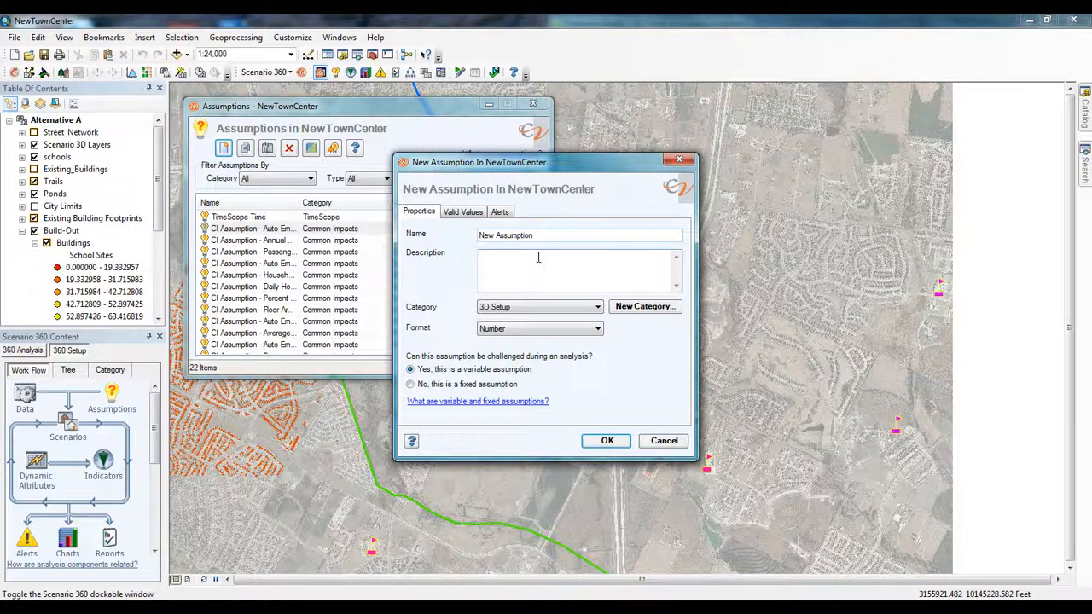
text(How to make a new assumption)
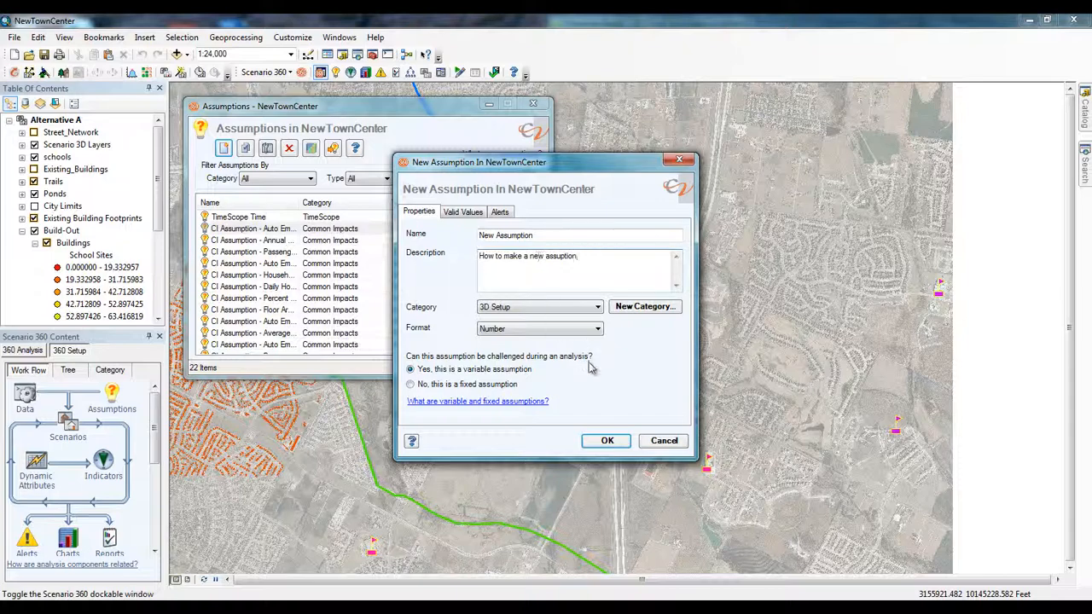
click(569, 309)
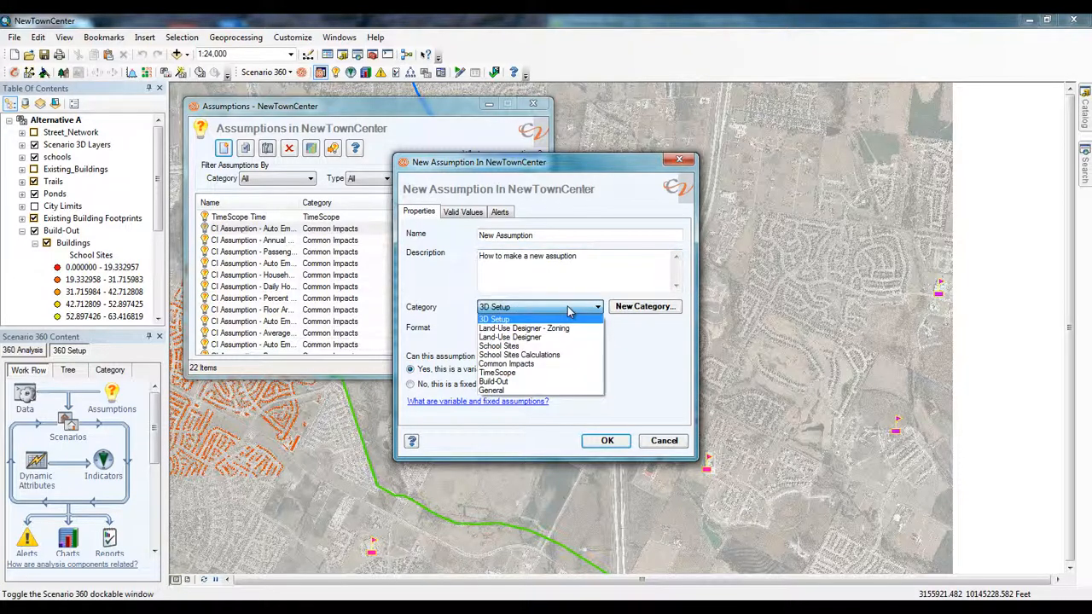
click(527, 391)
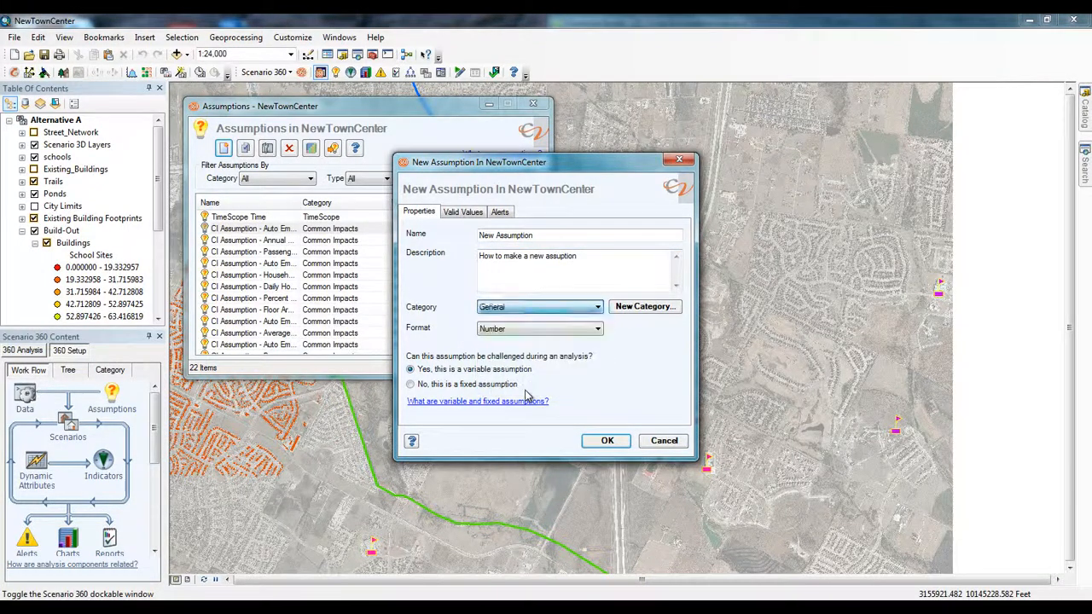
- Set the new assumption's format to Number, review its valid values and alerts, and create it
click(532, 335)
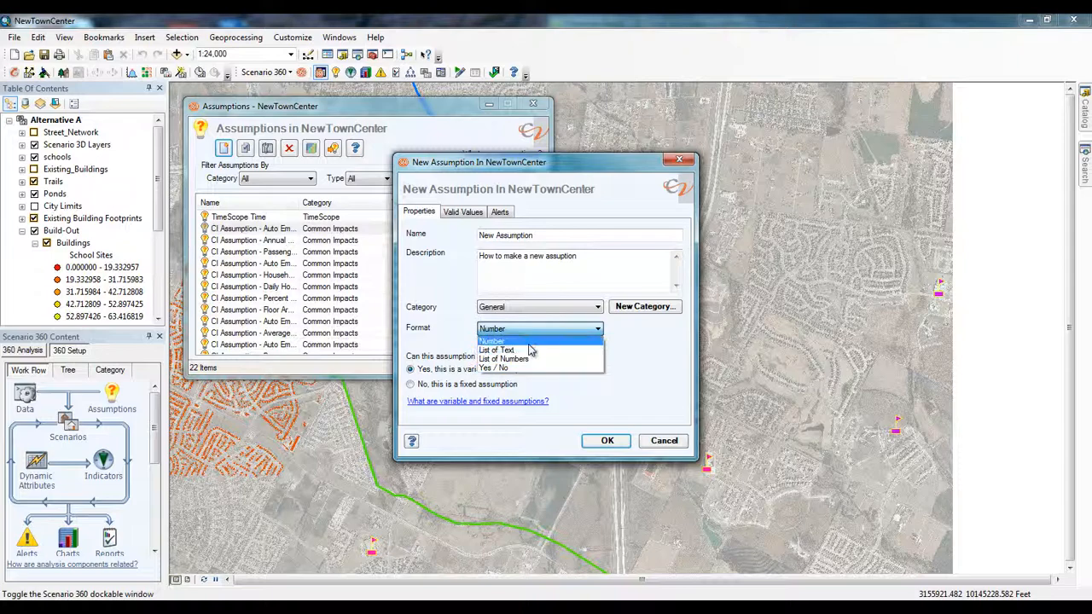
click(529, 343)
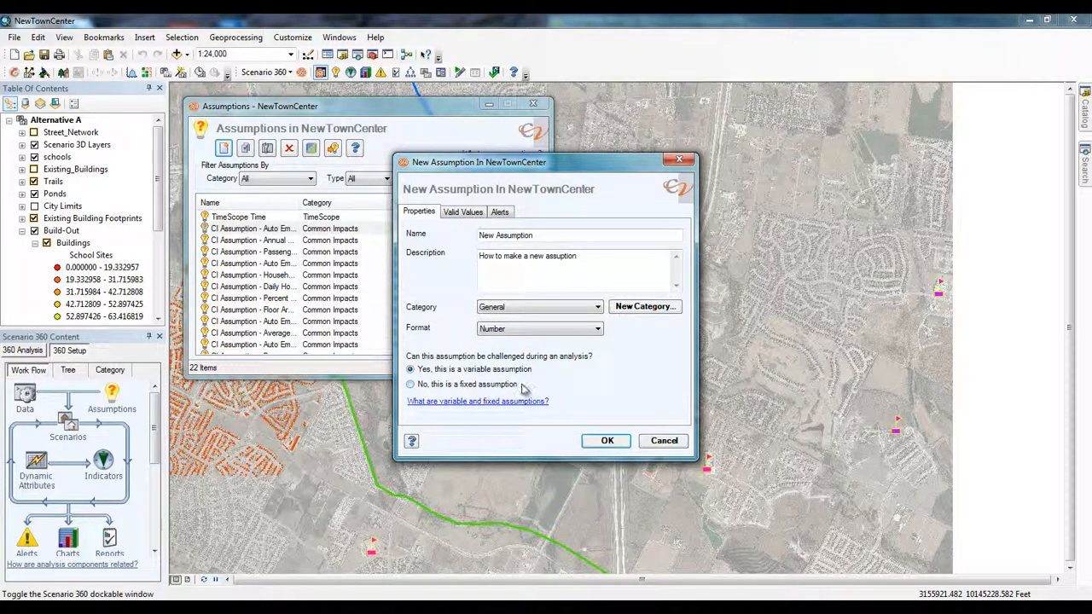
click(463, 212)
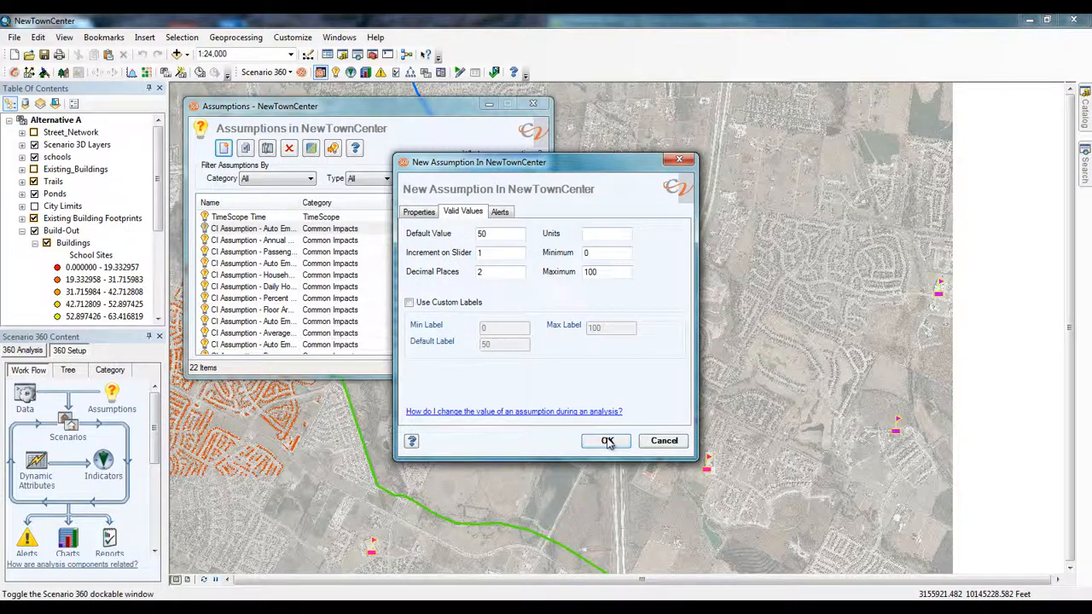
click(501, 213)
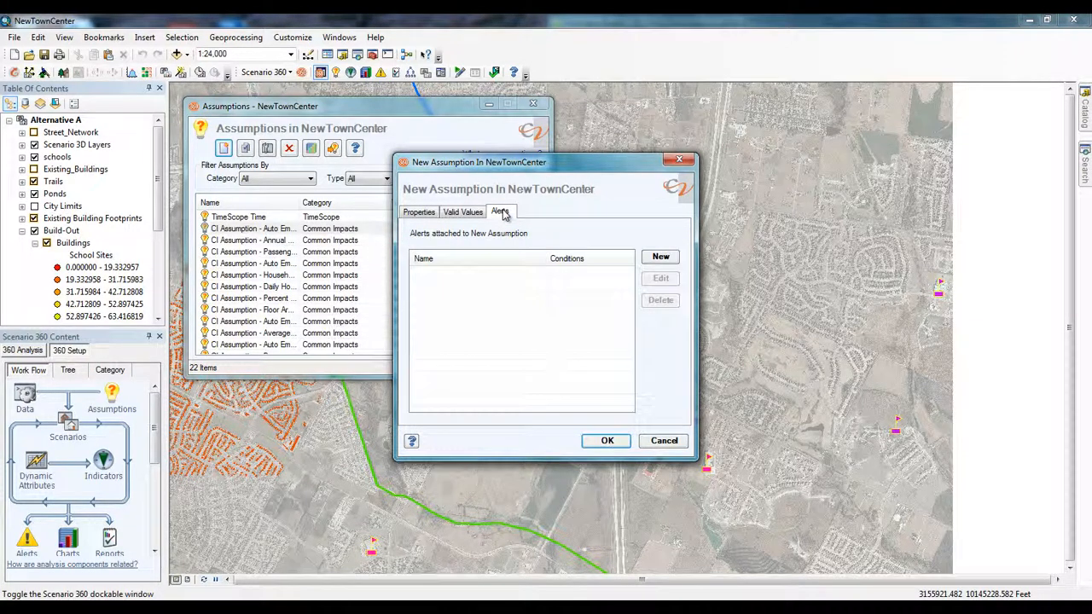
click(627, 442)
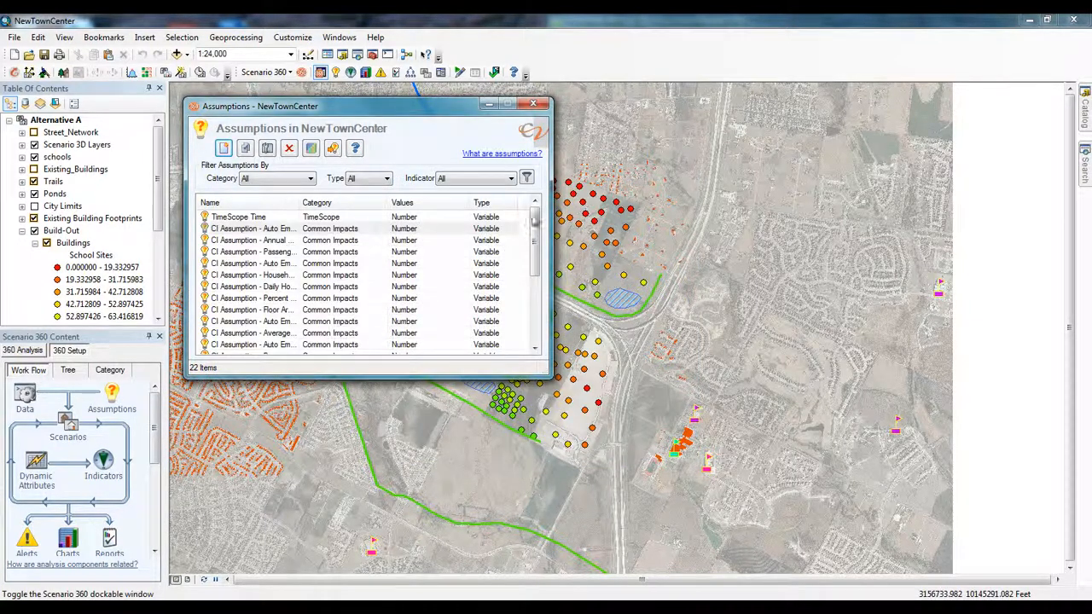
- Find and select New Assumption in the list of NewTownCenter assumptions
click(536, 339)
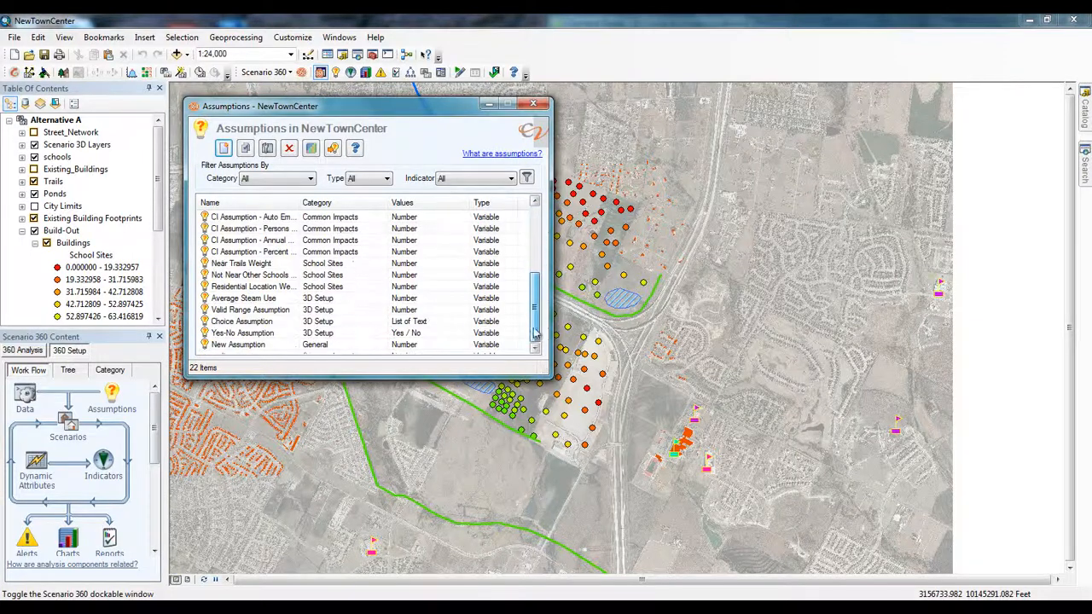
click(271, 345)
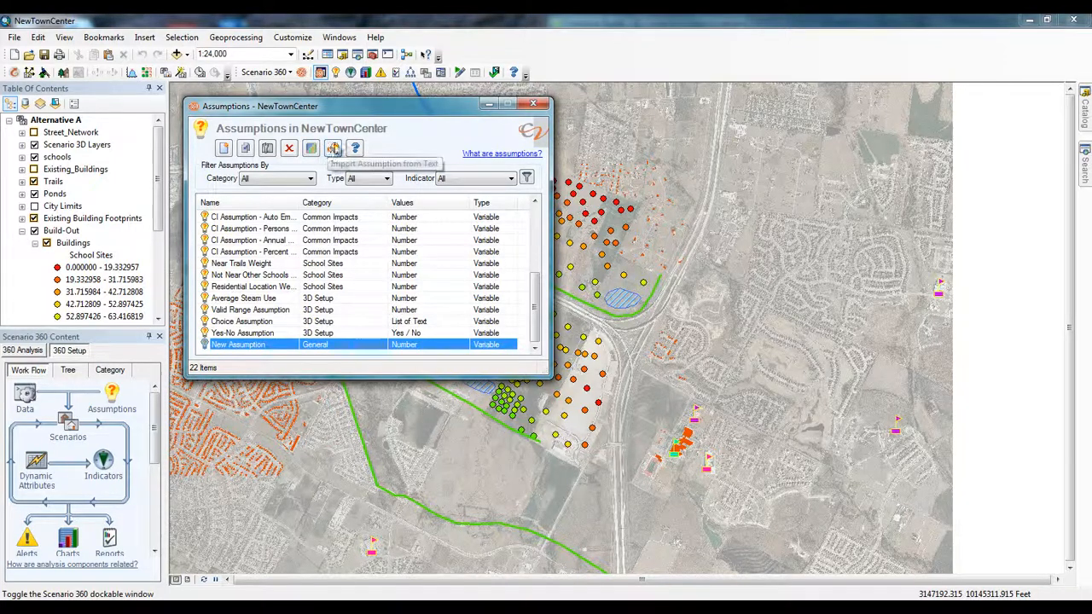
click(335, 151)
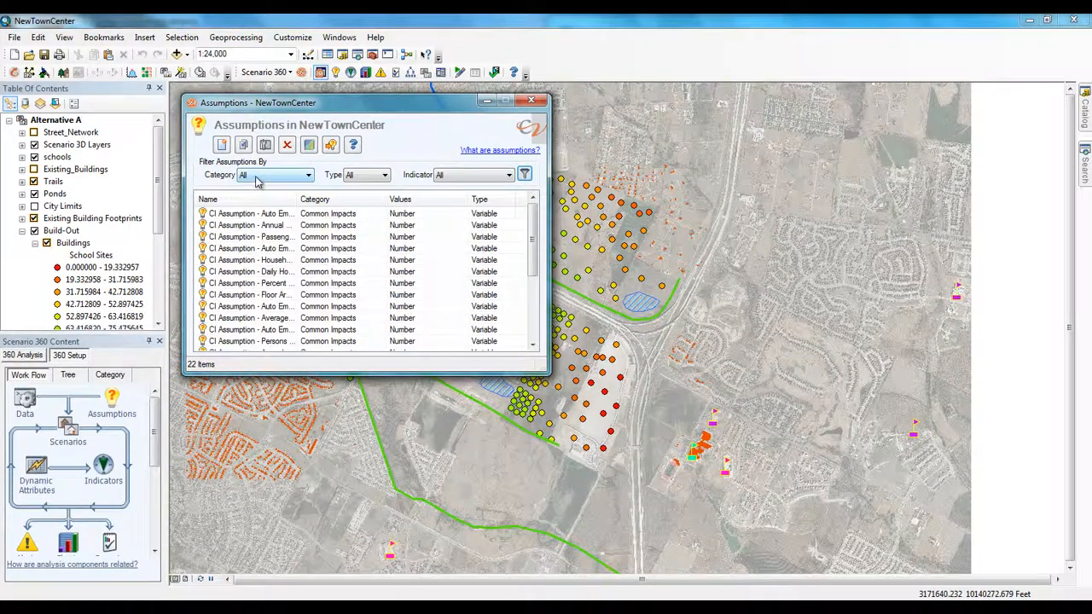
- Filter the assumptions list to the School Sites category and the Variable type
click(255, 177)
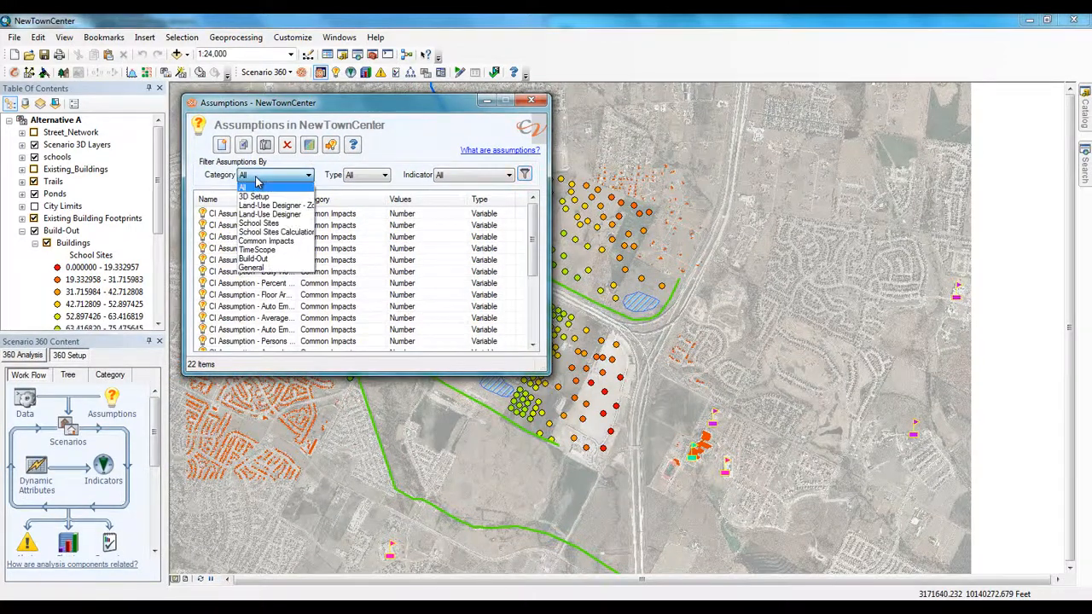
click(258, 222)
click(382, 180)
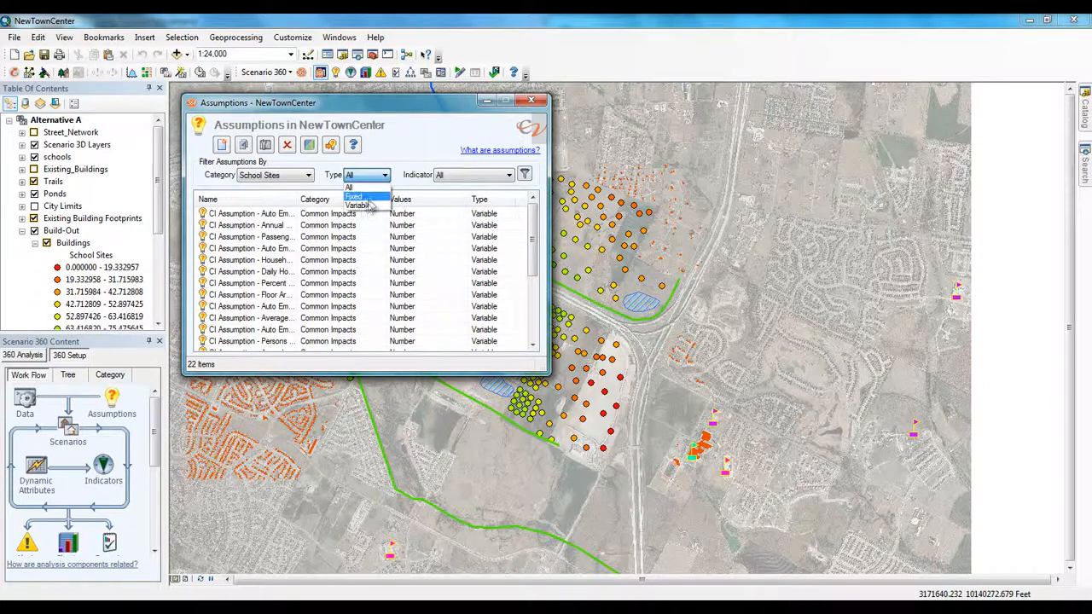
click(358, 205)
click(525, 175)
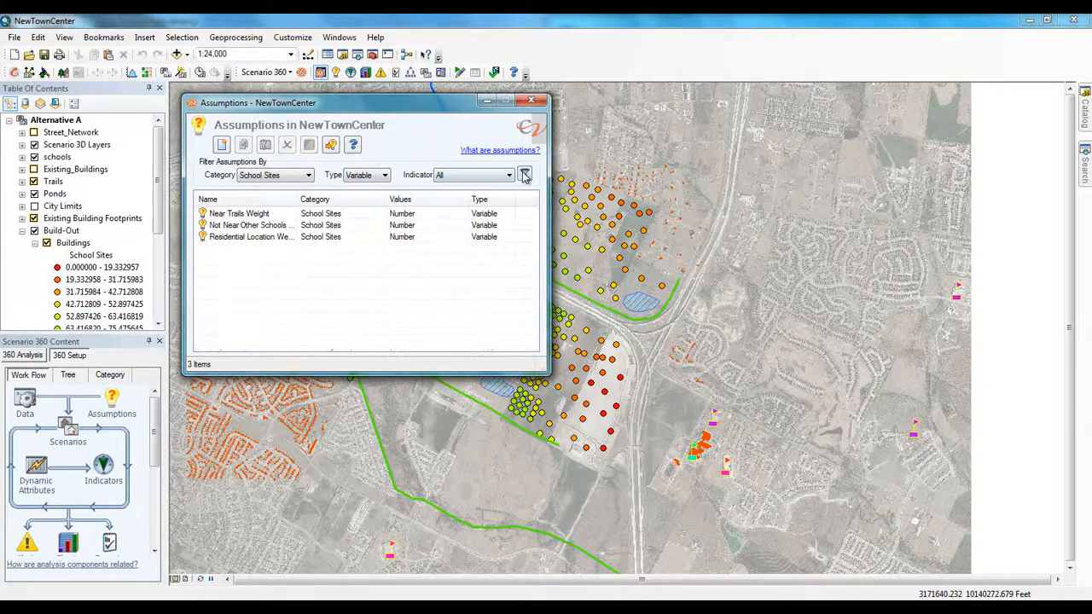